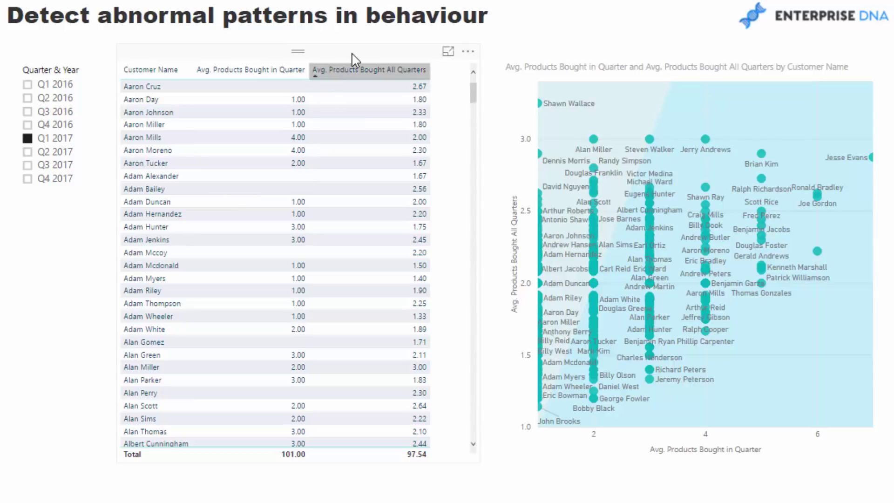
- Select the customer table visual and show the Avg. Products Bought in Quarter formula
drag(234, 199, 353, 59)
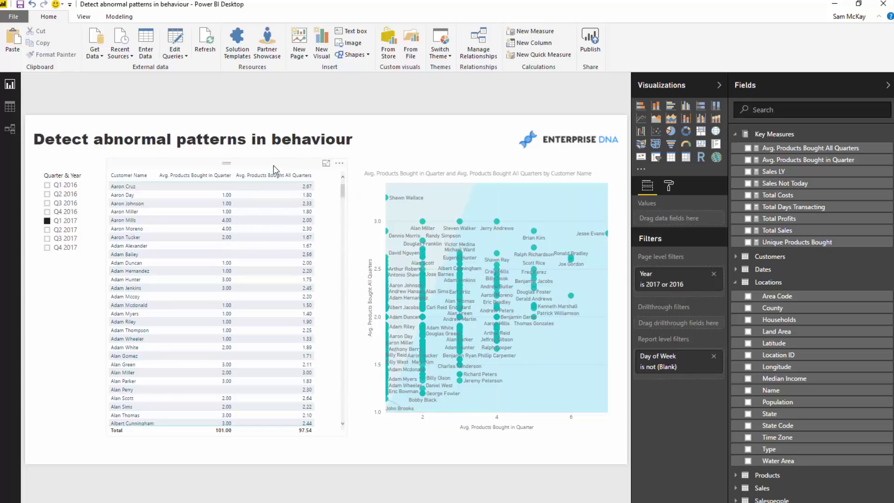
click(273, 172)
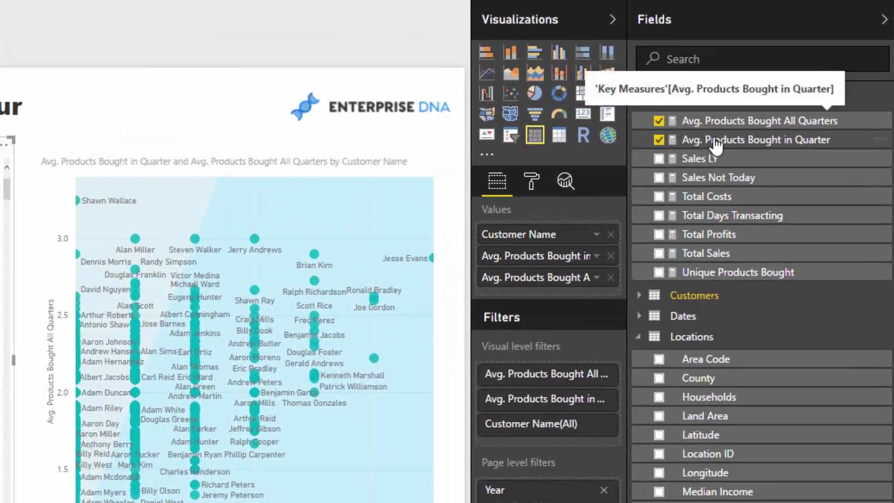
click(713, 142)
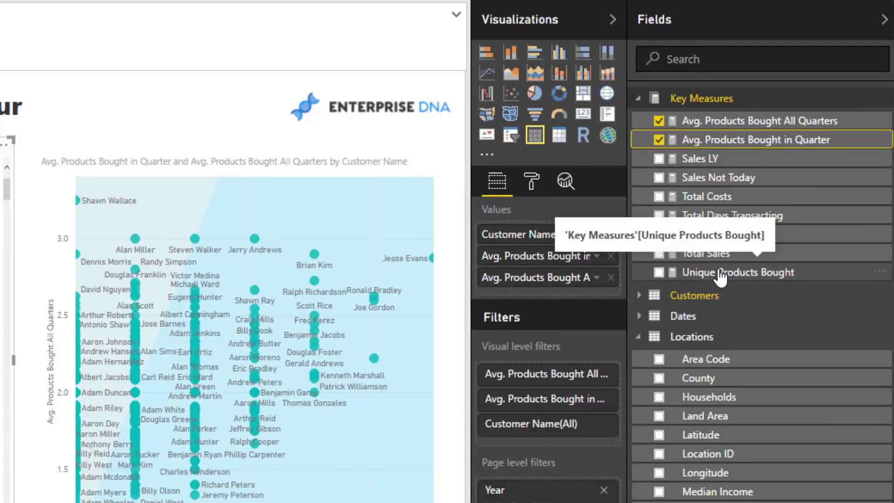
- Show the Unique Products Bought formula, highlighting its DISTINCTCOUNT of the Sales Product ID column
click(719, 272)
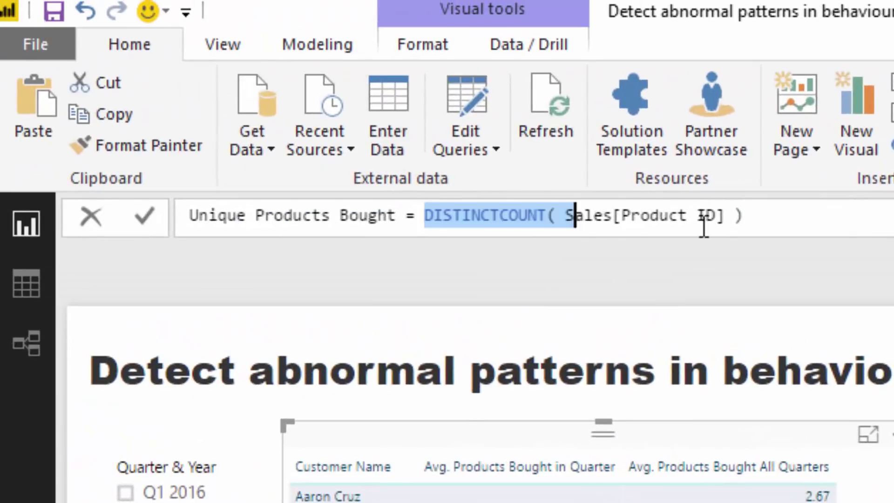
drag(424, 217, 878, 223)
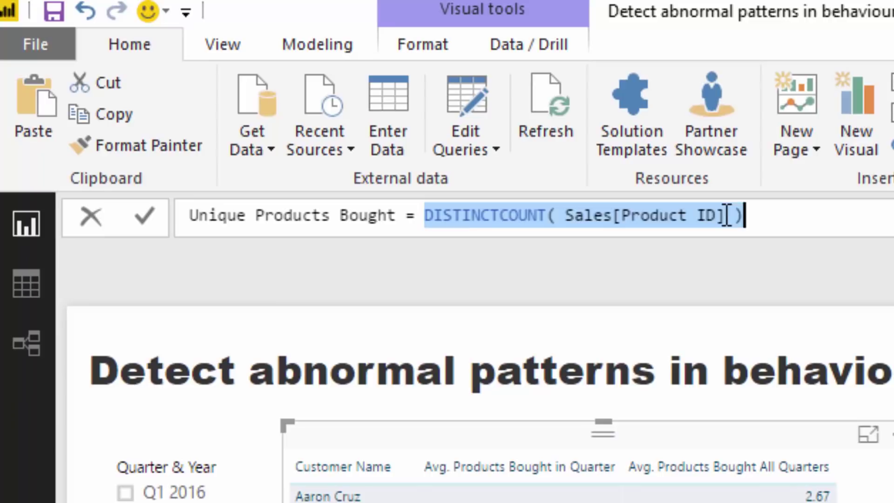
drag(727, 215, 559, 209)
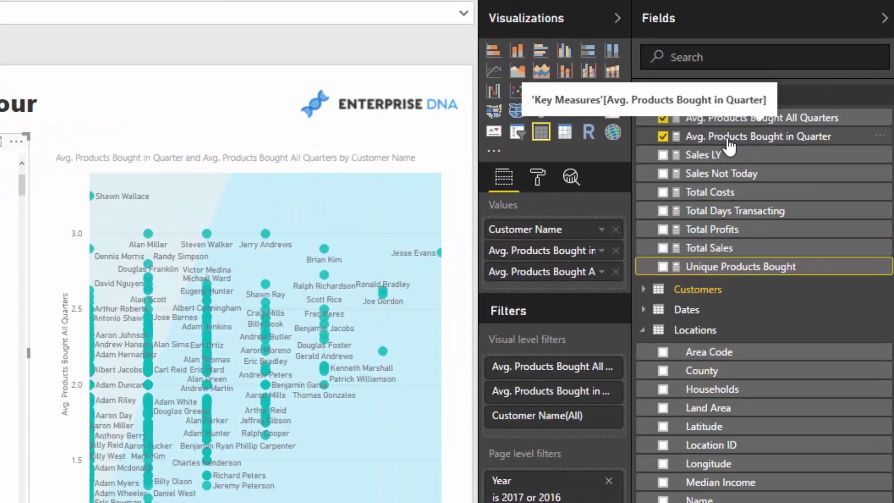
- Bring up the Avg. Products Bought in Quarter formula and leave its text unchanged
click(729, 142)
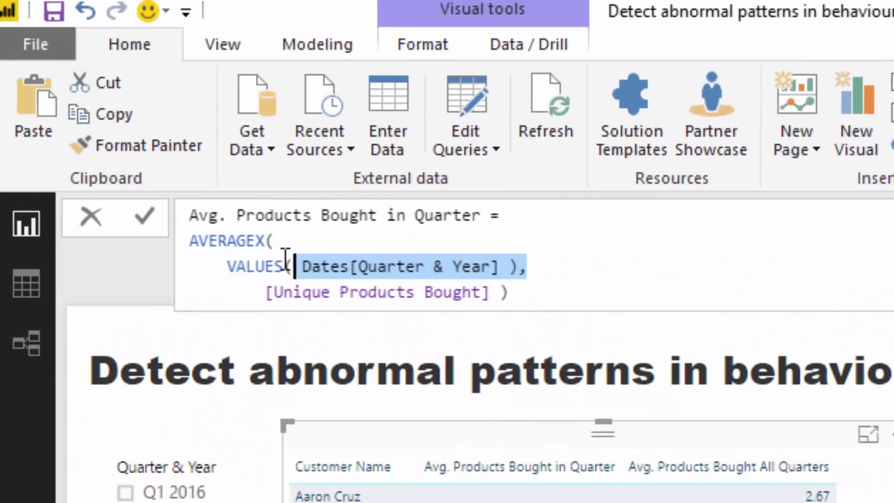
drag(551, 267, 154, 225)
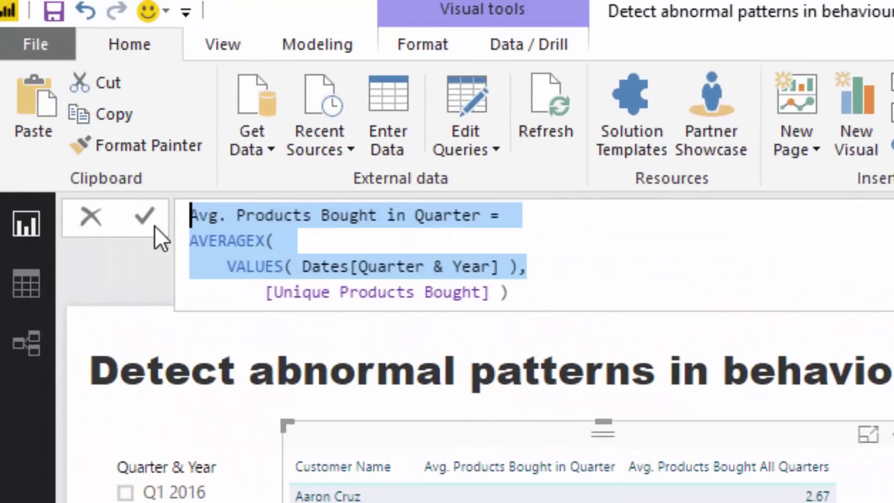
click(527, 293)
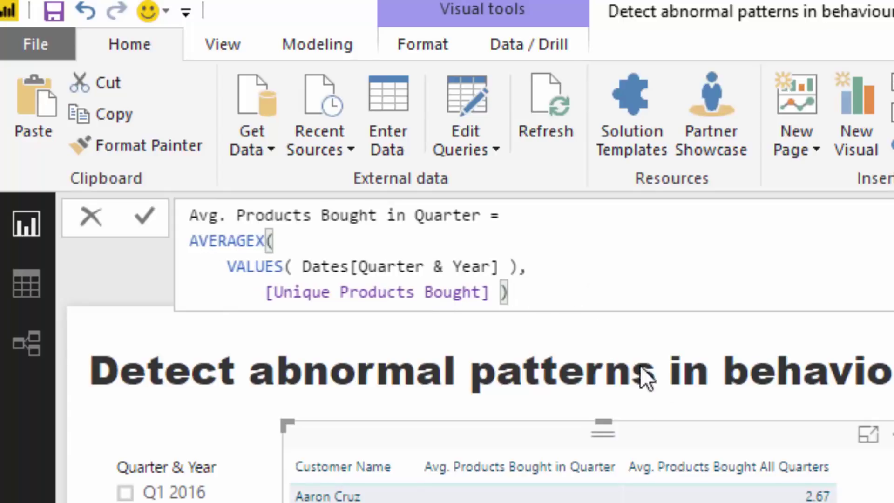
click(727, 435)
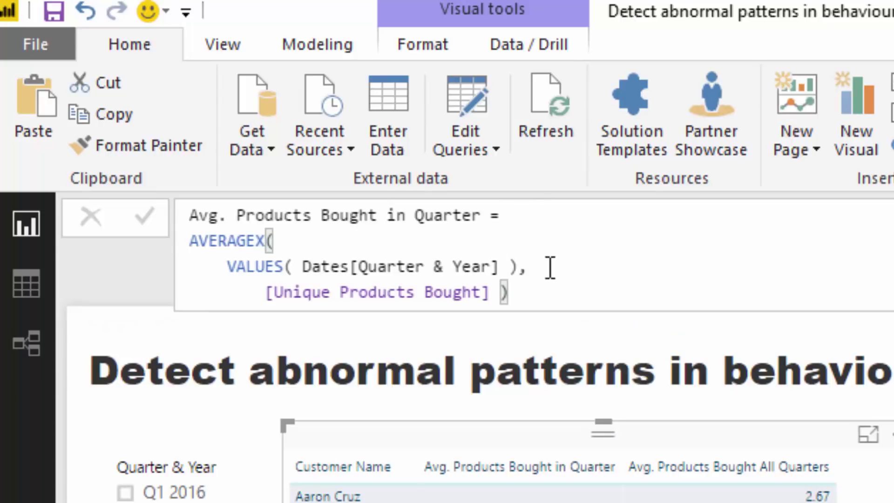
- Highlight the AVERAGEX iteration over quarters and toggle the Q1 2017 slicer filter
drag(549, 267, 201, 240)
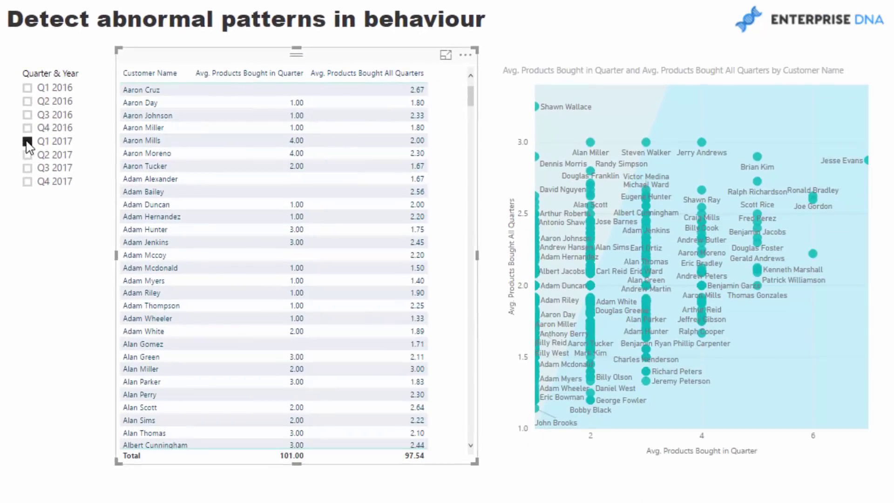
click(28, 146)
click(28, 146)
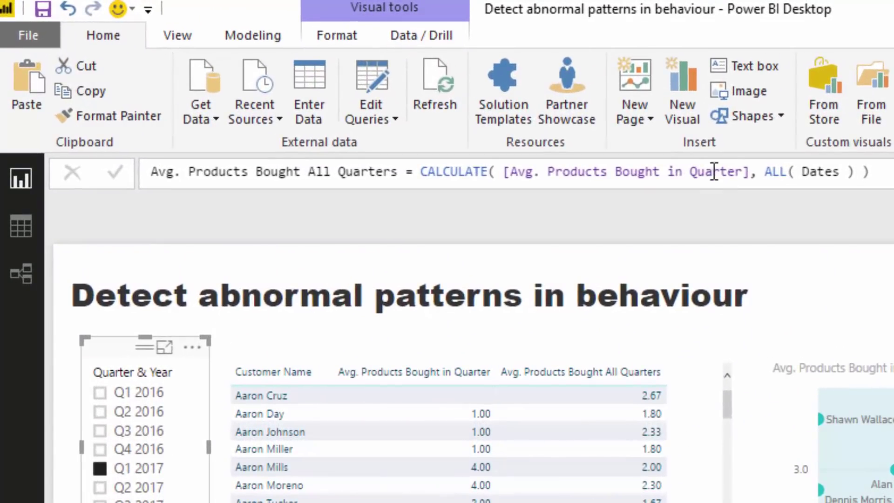
click(748, 171)
drag(764, 171, 857, 169)
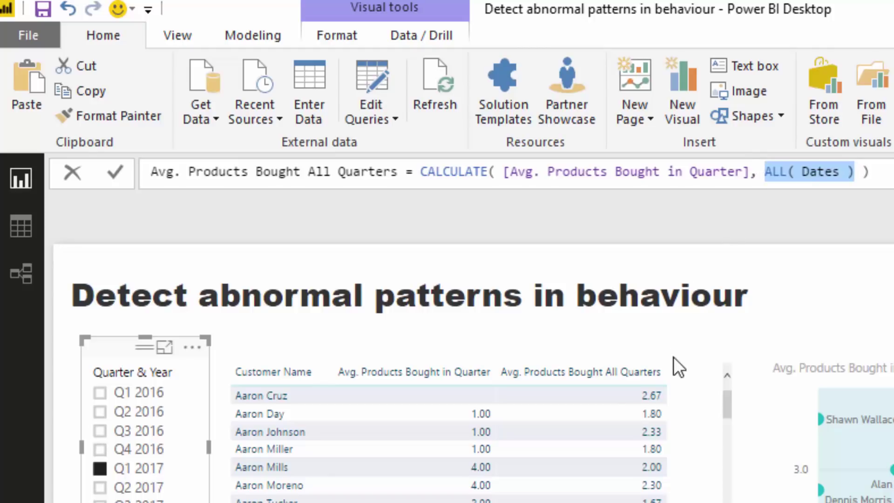
key(Return)
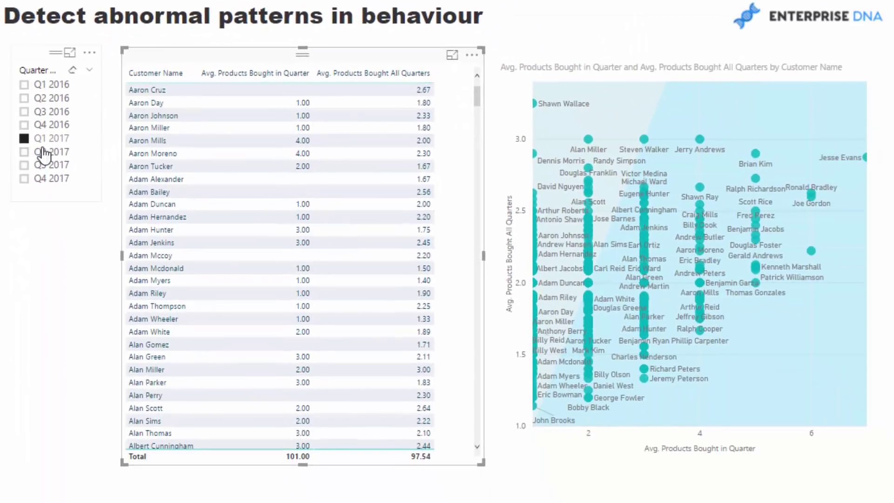
- Filter to Q2 2017, review the All Quarters ALL( Dates ) expression, then filter to Q3 2017
click(26, 153)
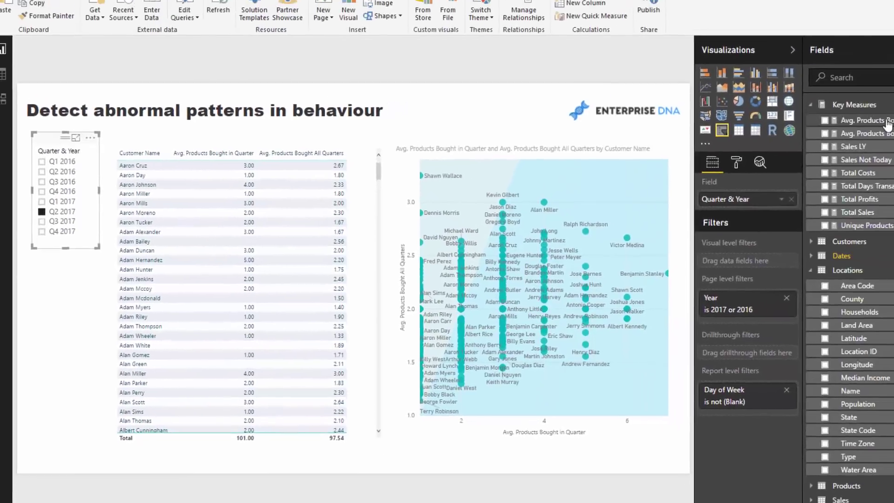
click(888, 125)
drag(409, 88, 368, 88)
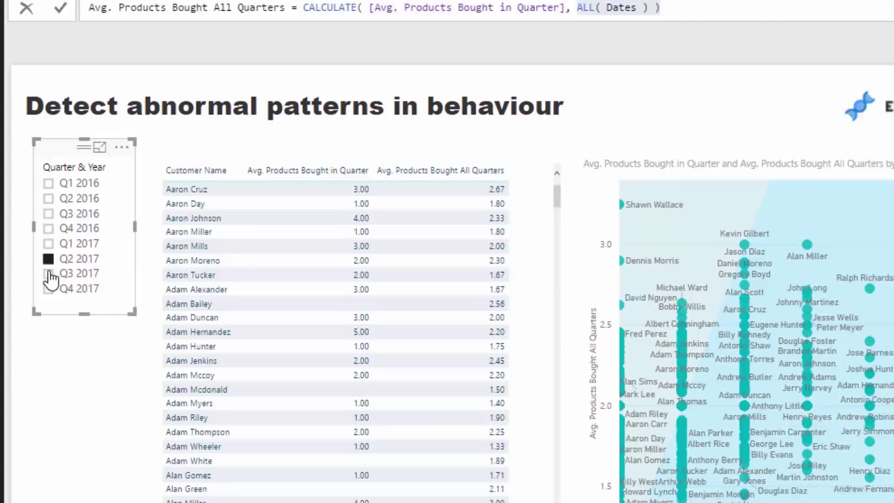
click(84, 436)
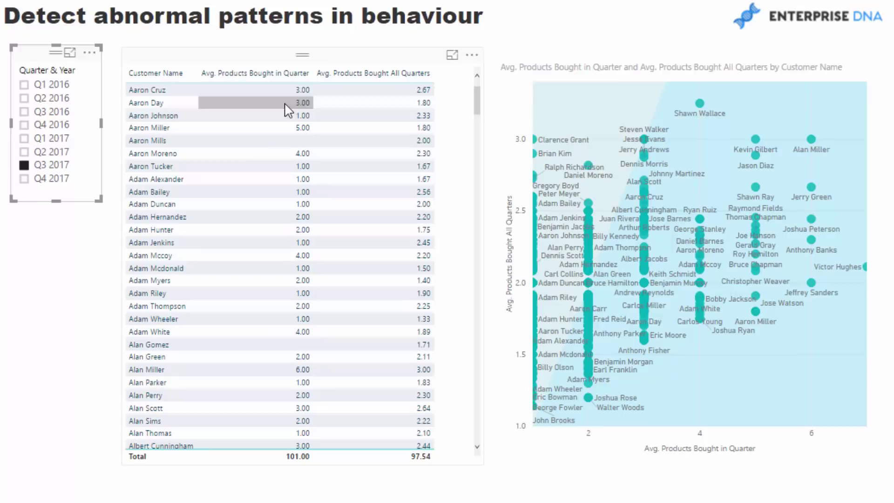
mouse_move(574, 364)
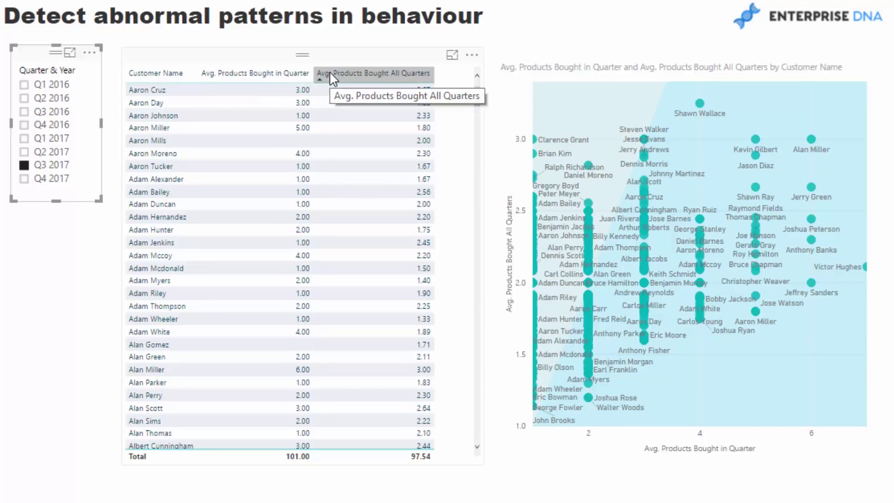
click(602, 64)
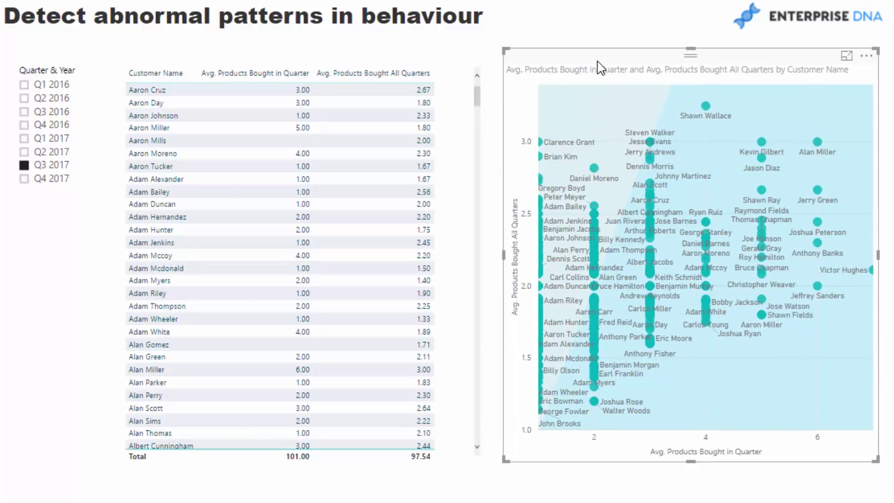